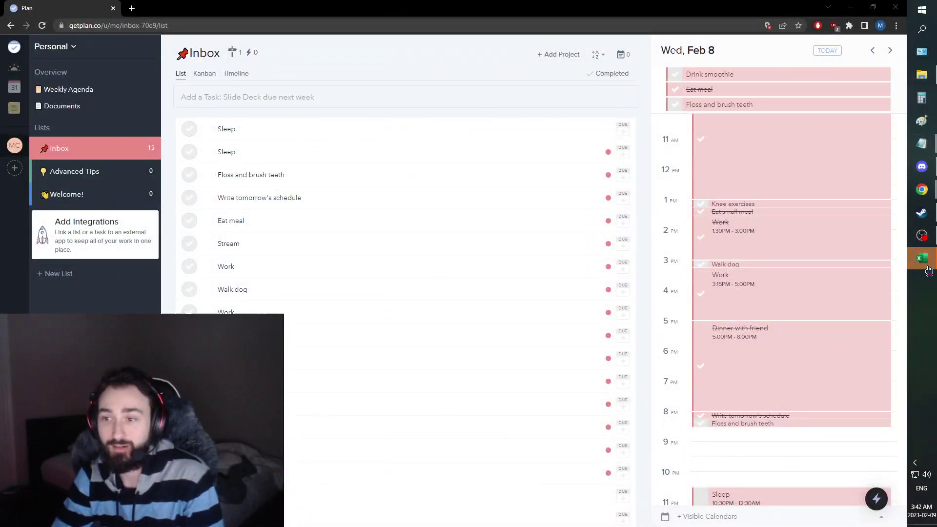
pyautogui.scroll(1, 790, 196)
pyautogui.scroll(1, 784, 206)
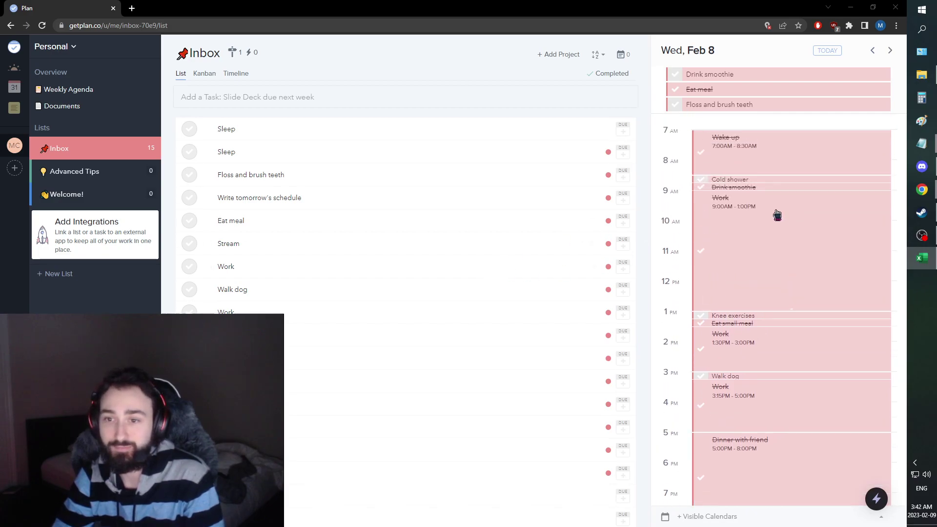
# Check off Cold shower, Knee exercises and Walk dog for Feb 8, then advance to Thu, Feb 9
pyautogui.click(704, 215)
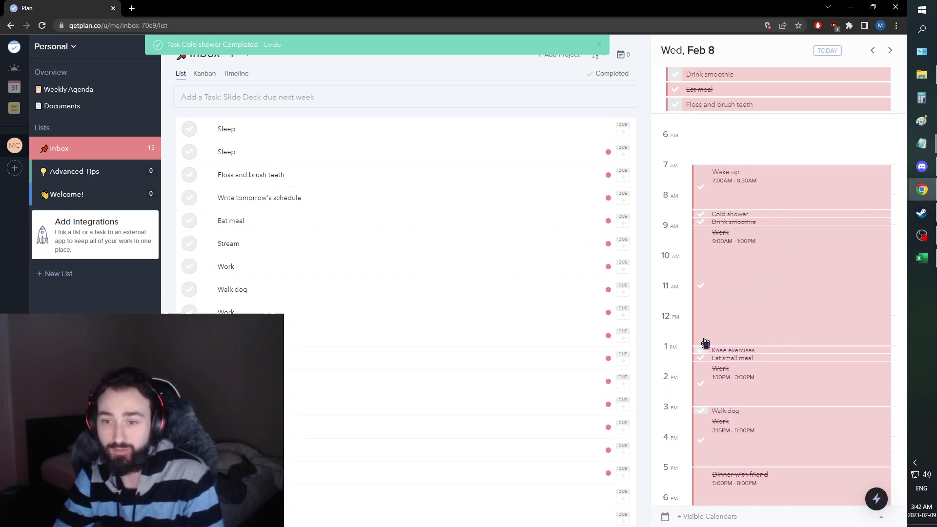
pyautogui.click(701, 352)
pyautogui.scroll(2, 702, 160)
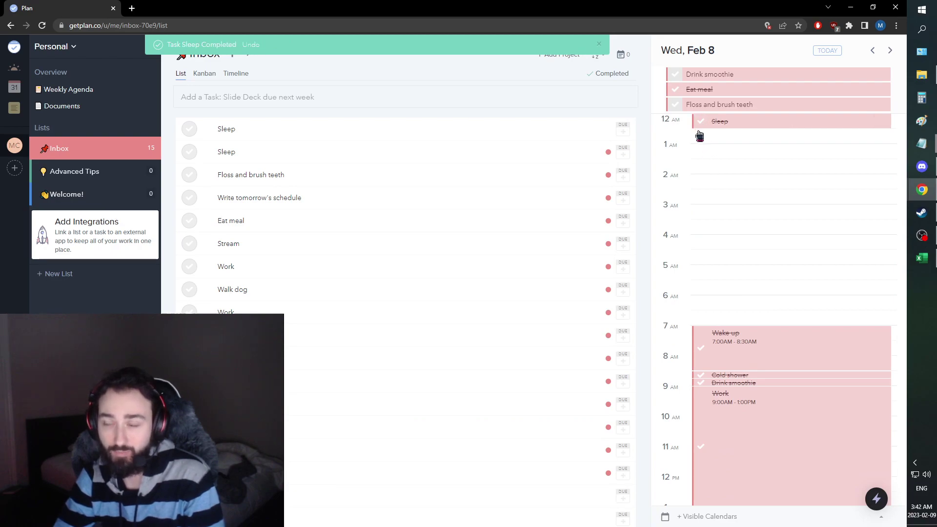
pyautogui.scroll(-1, 714, 231)
pyautogui.scroll(-1, 718, 258)
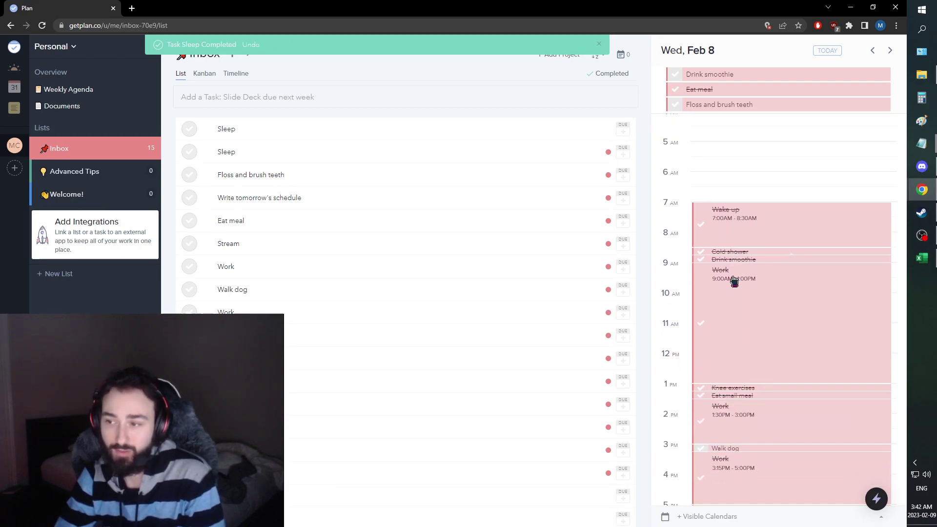
pyautogui.scroll(-1, 732, 278)
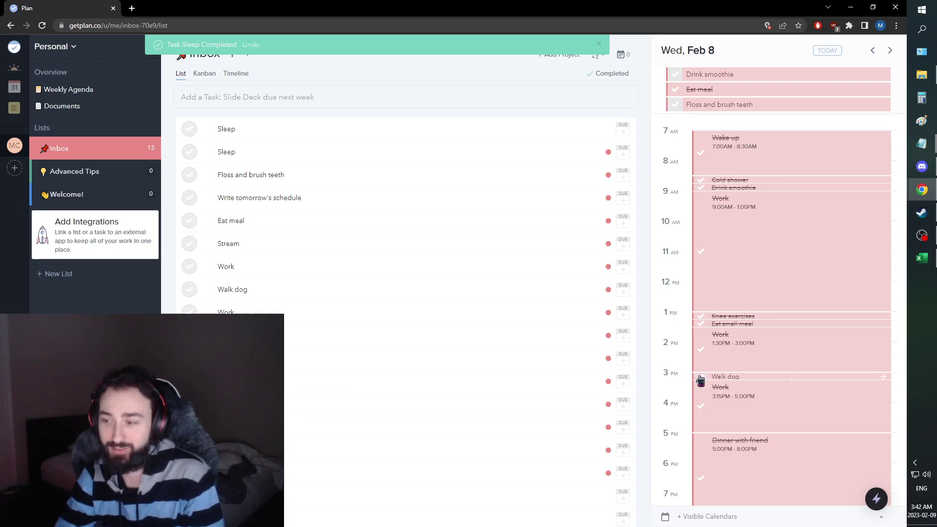
pyautogui.click(701, 380)
pyautogui.scroll(-2, 745, 348)
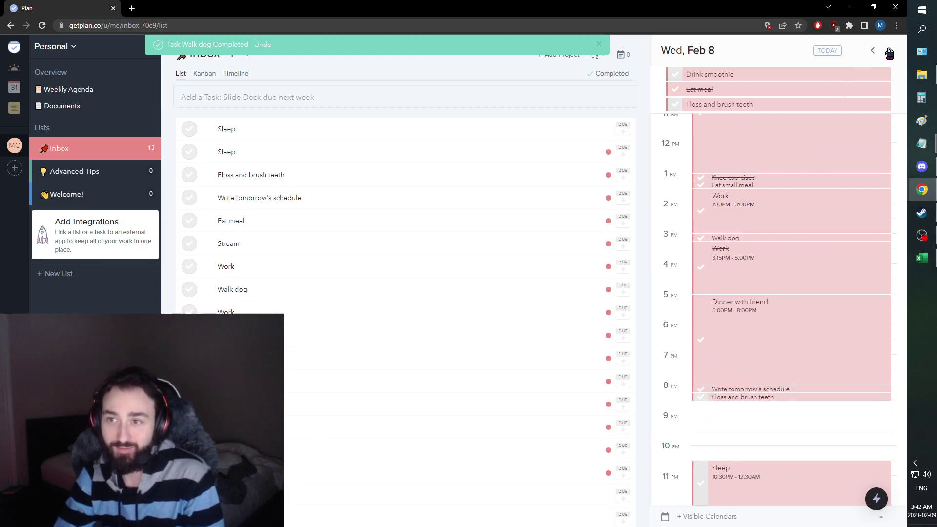
pyautogui.click(889, 50)
# Minimize the browser, add a blank line after 'Ate noodles' in the Day 898 journal, then try closing Notepad
pyautogui.click(850, 7)
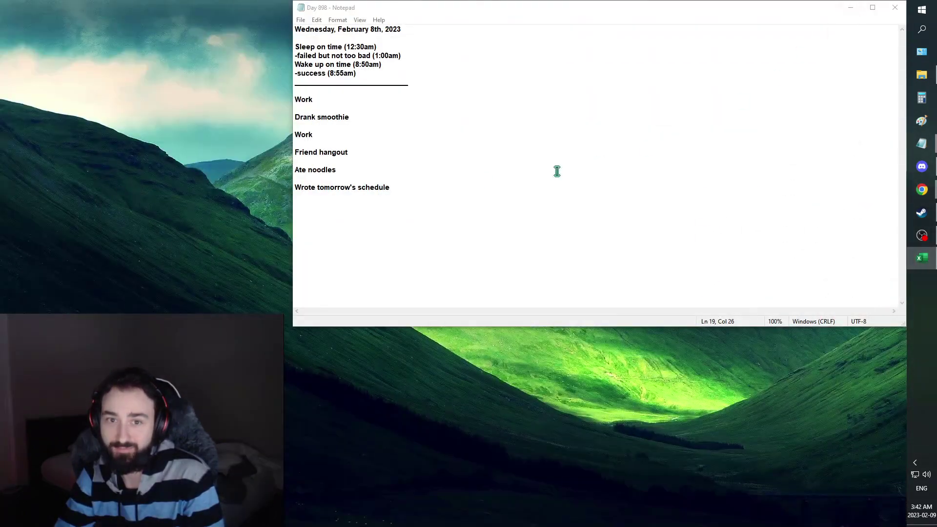
pyautogui.click(383, 176)
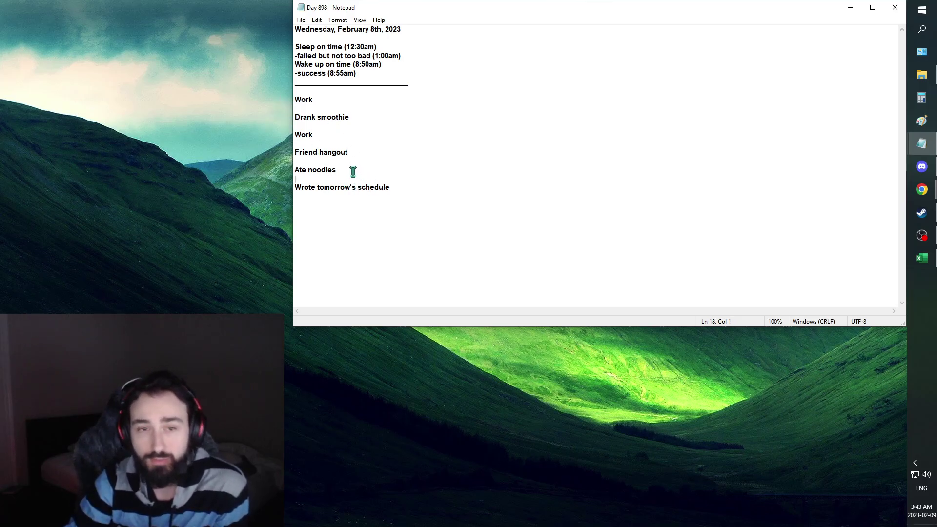
pyautogui.press('Return')
pyautogui.press('Return')
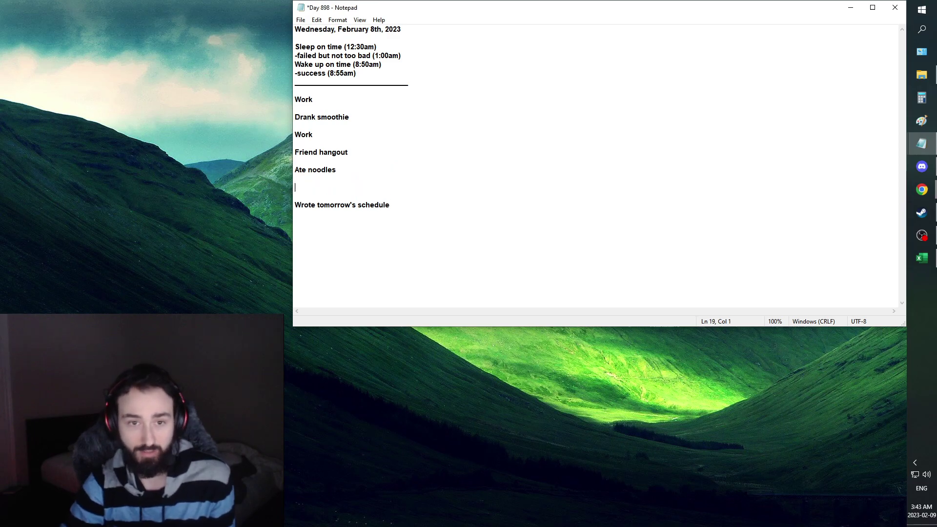
pyautogui.hotkey('alt', 'F4')
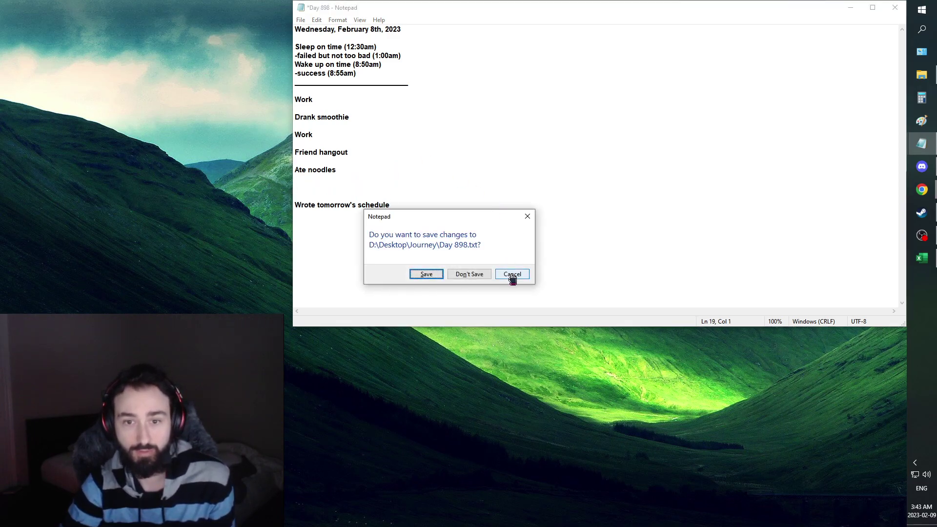
# Cancel the save prompt, preview Fri, Feb 10, then return to Thu, Feb 9
pyautogui.click(513, 276)
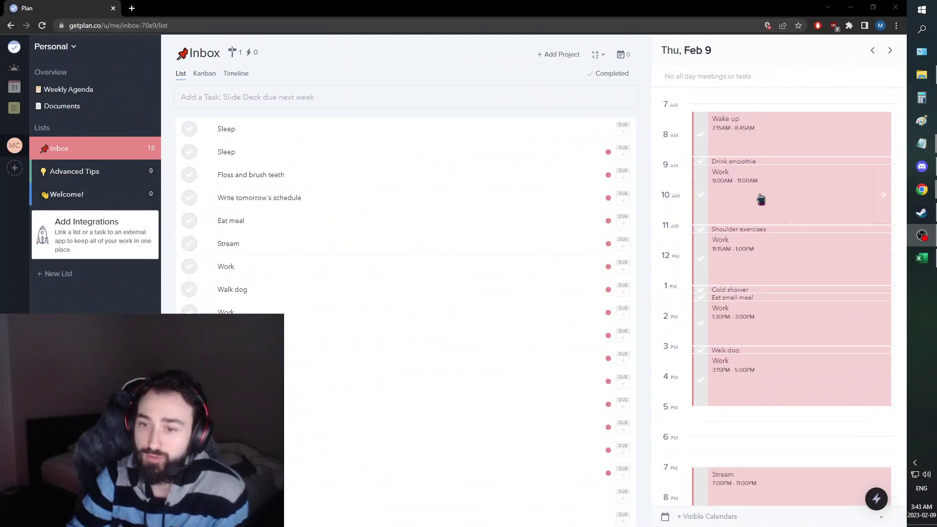
pyautogui.scroll(-1, 760, 198)
pyautogui.scroll(-2, 759, 198)
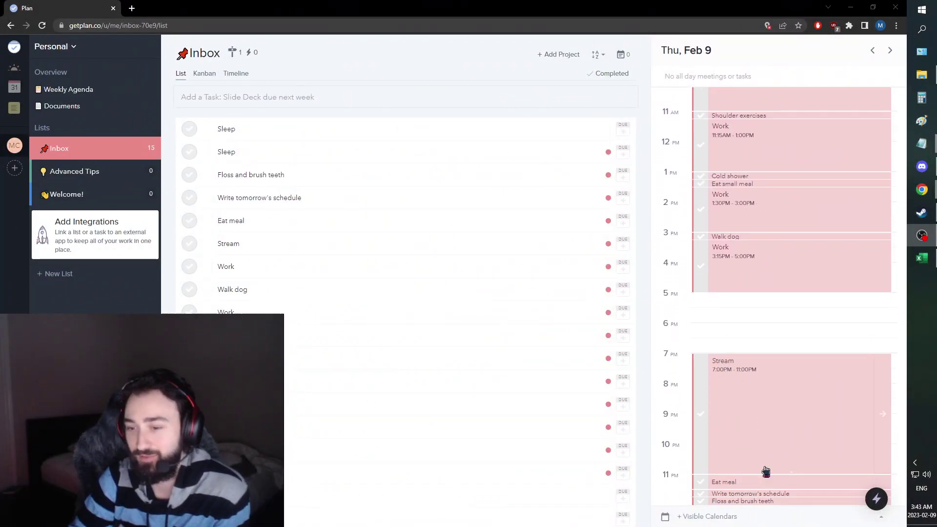
pyautogui.click(889, 51)
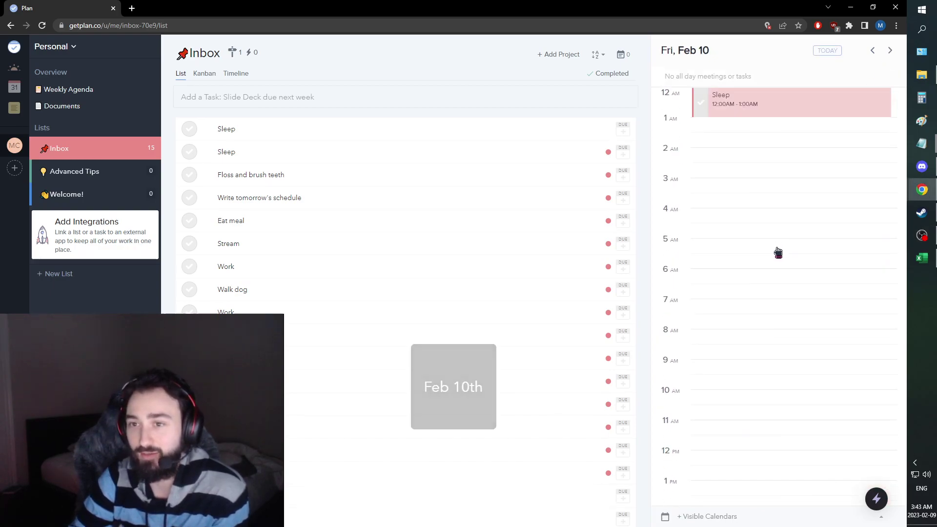
pyautogui.click(872, 51)
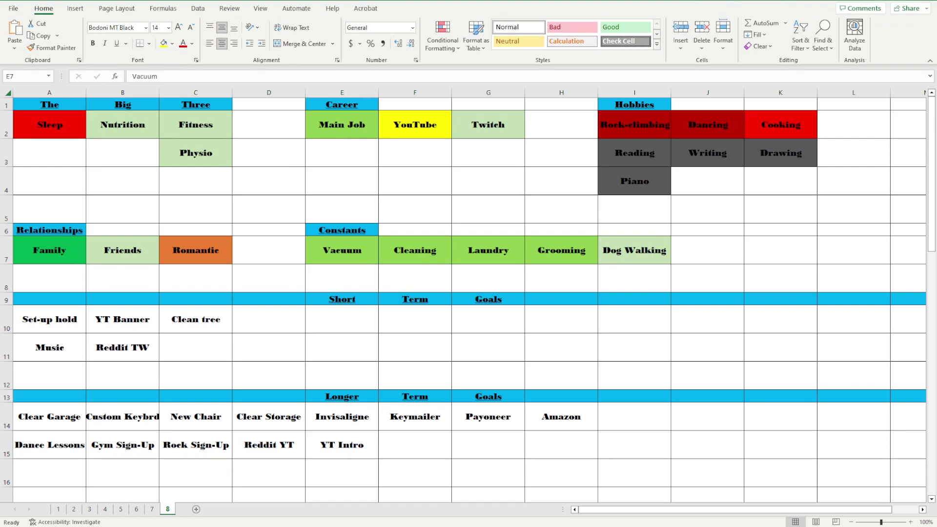
# Fill the Sleep cell A2 with dark red
pyautogui.click(50, 125)
pyautogui.click(175, 46)
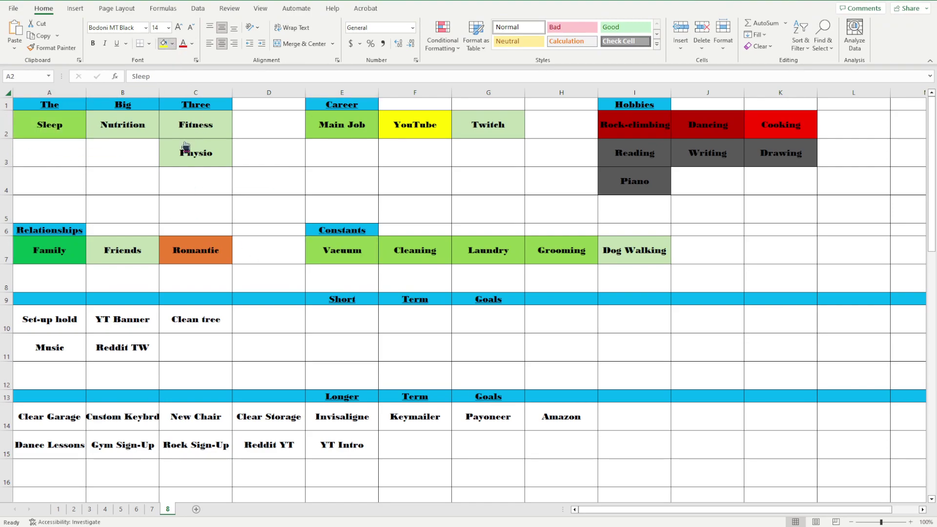
pyautogui.click(162, 145)
pyautogui.click(460, 217)
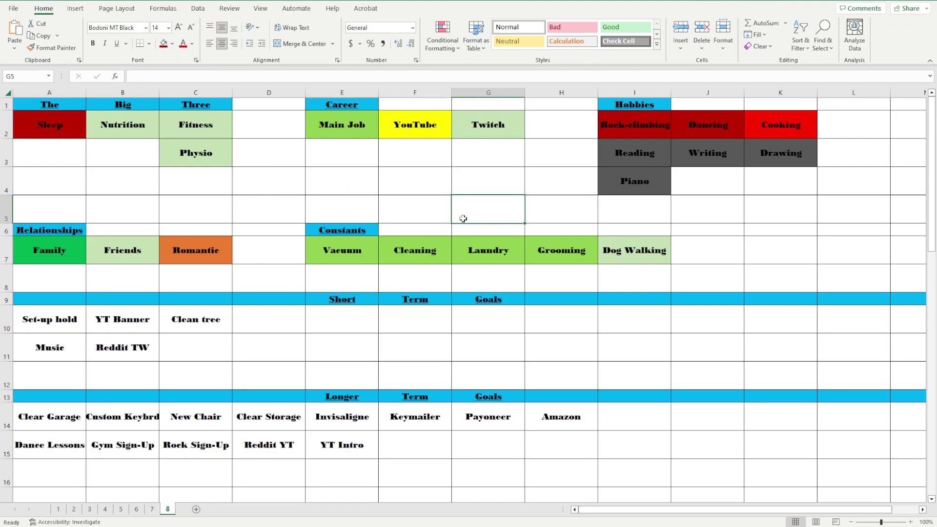
pyautogui.click(416, 250)
pyautogui.click(342, 153)
pyautogui.click(416, 124)
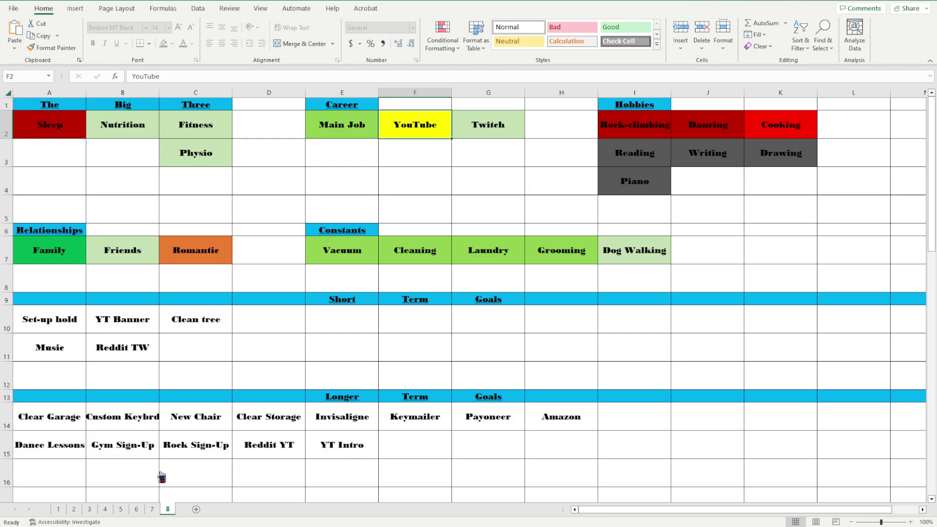
# Duplicate sheet 8 and name the copy 9
pyautogui.moveTo(162, 478); pyautogui.dragTo(201, 495)
pyautogui.hotkey('alt', 'h')
pyautogui.write('or')
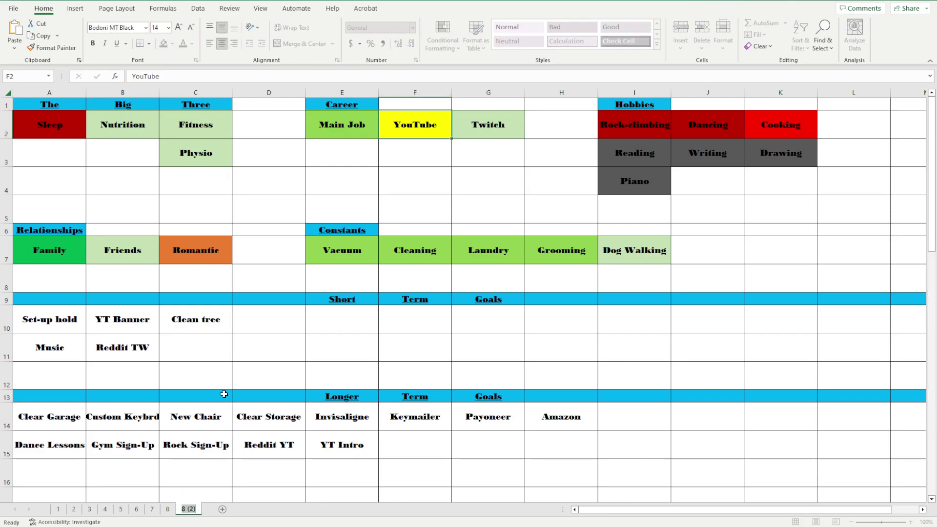
pyautogui.write('9')
pyautogui.press('Return')
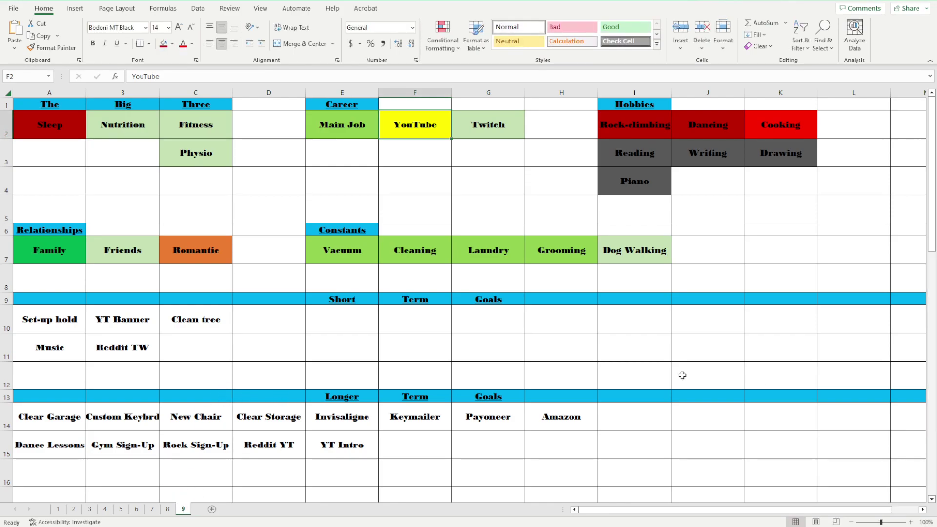